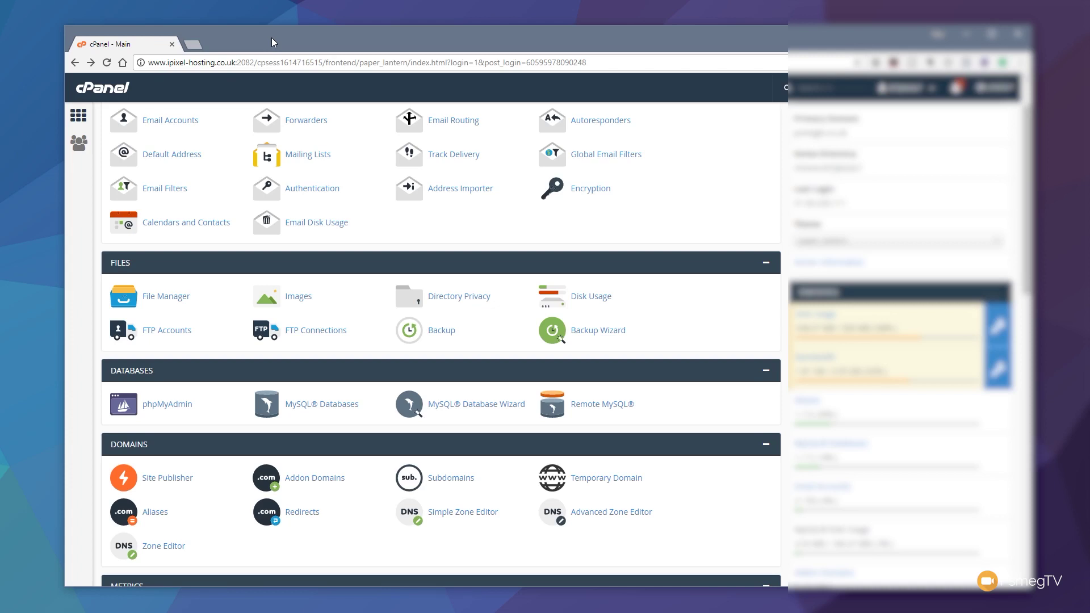
# Step: Open cPanel's Optimize Website page from the Software section
pyautogui.scroll(-5, 420, 270)
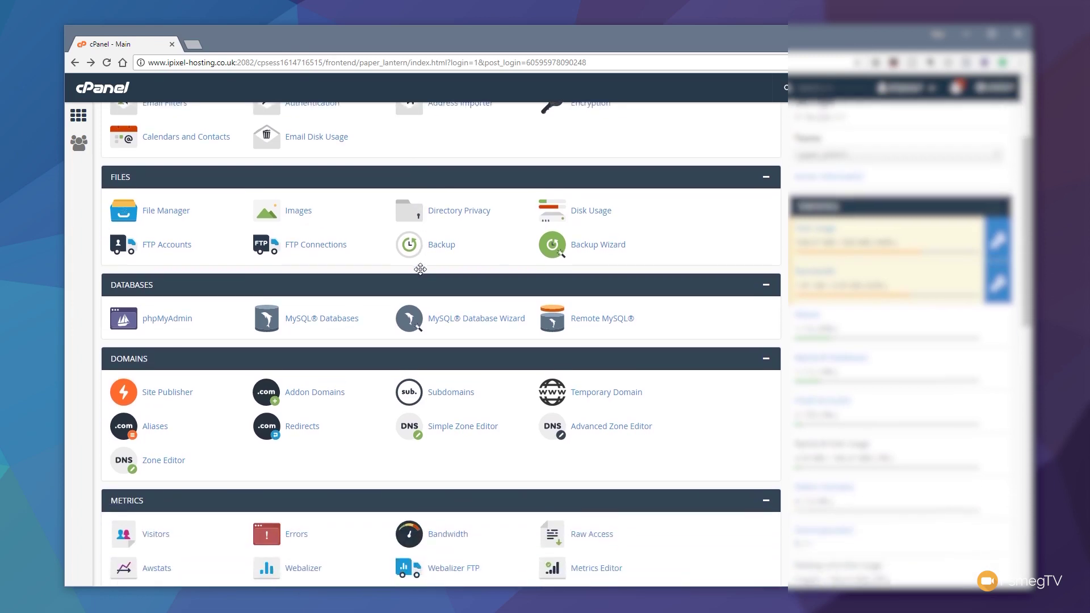
pyautogui.scroll(-4, 421, 269)
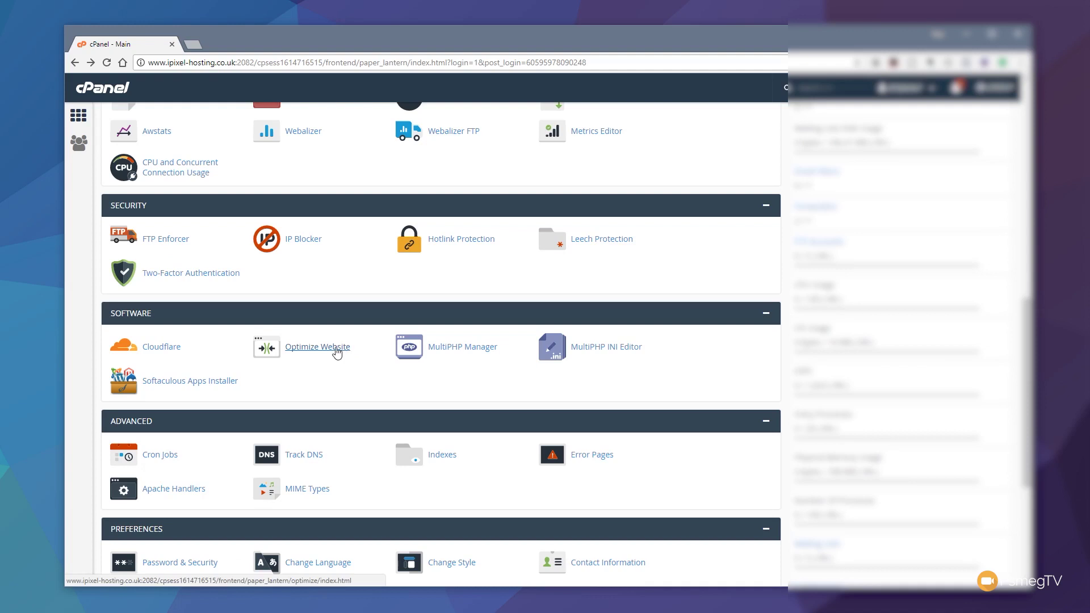
pyautogui.click(337, 352)
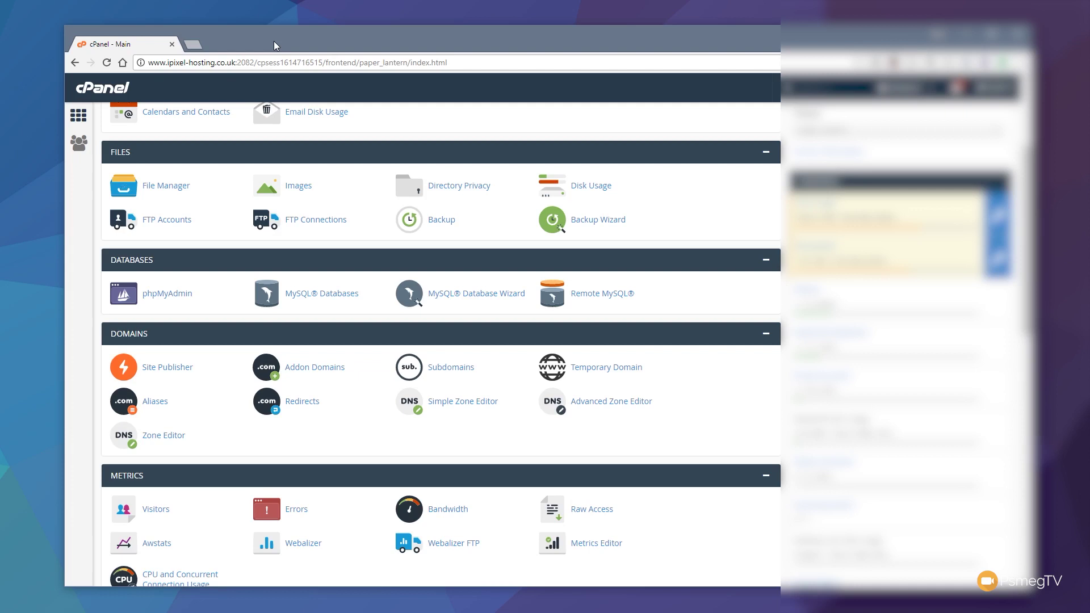
# Step: Scroll down the cPanel home page toward the Software section
pyautogui.scroll(-3, 380, 341)
pyautogui.scroll(-3, 380, 341)
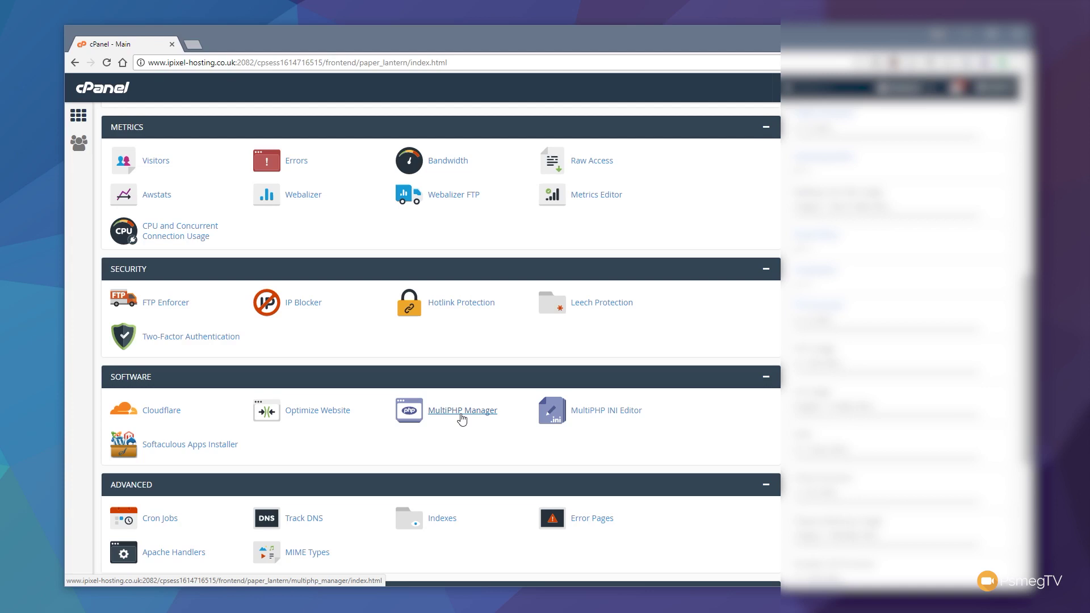
pyautogui.scroll(-1, 462, 419)
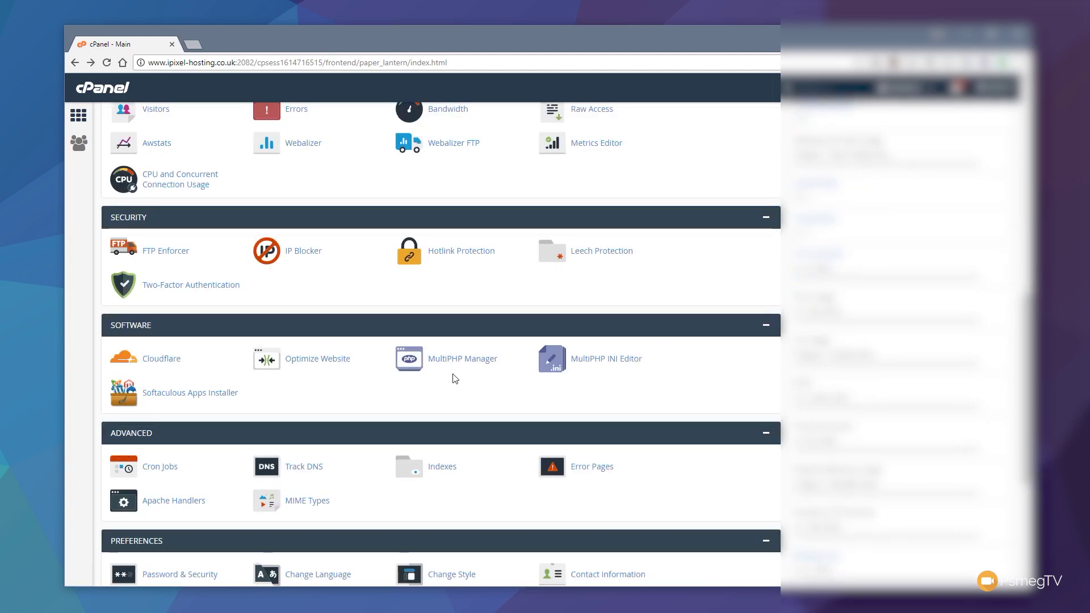
# Step: In MultiPHP Manager, switch the psmegtv.co.uk domain from ea-php70 to ea-php71
pyautogui.click(459, 364)
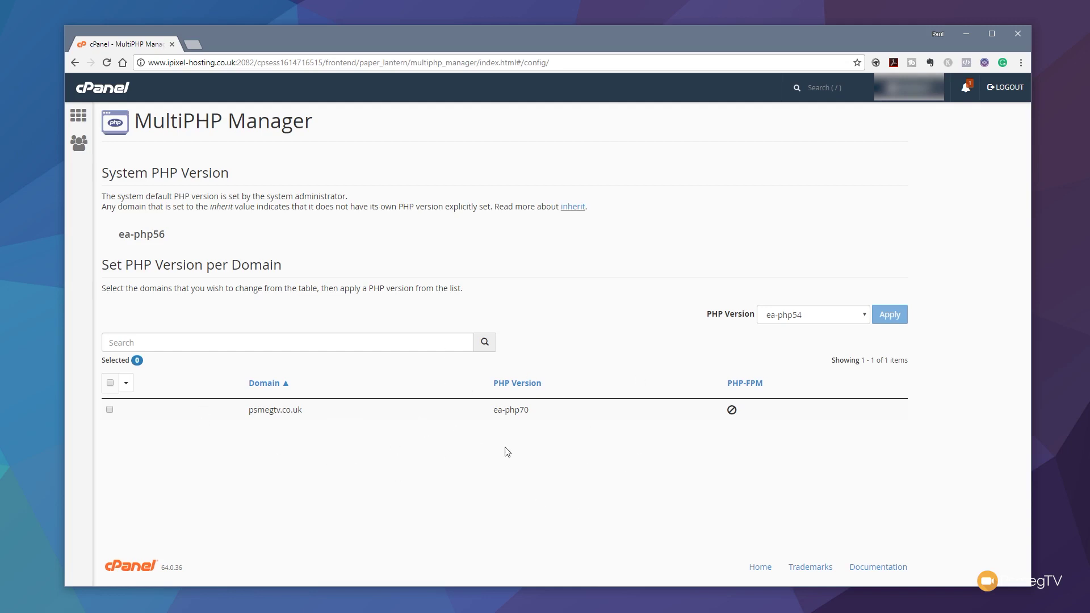
pyautogui.click(825, 321)
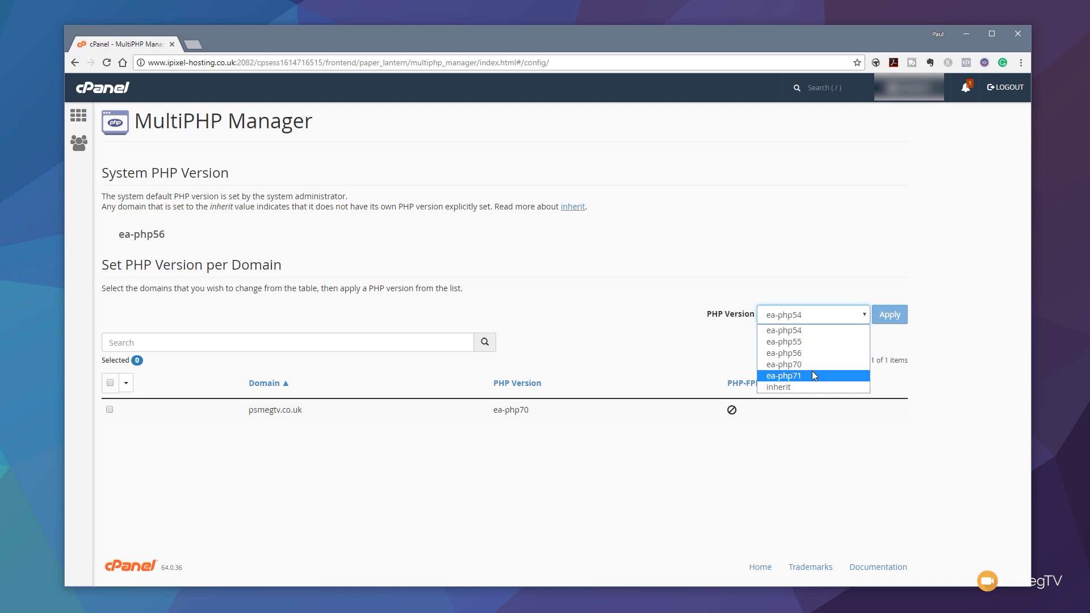
pyautogui.click(530, 504)
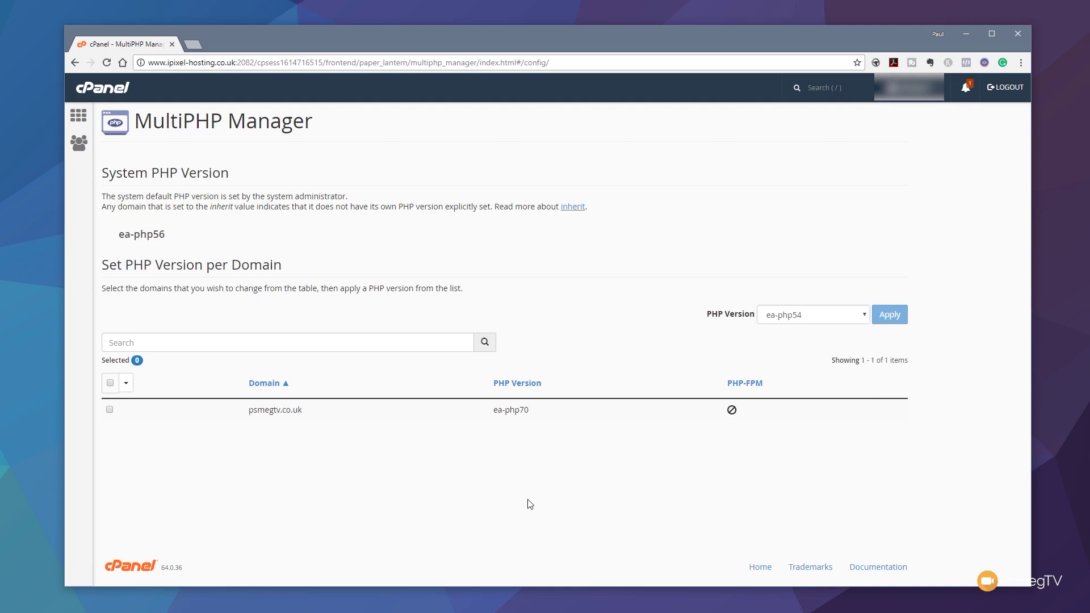
pyautogui.click(109, 410)
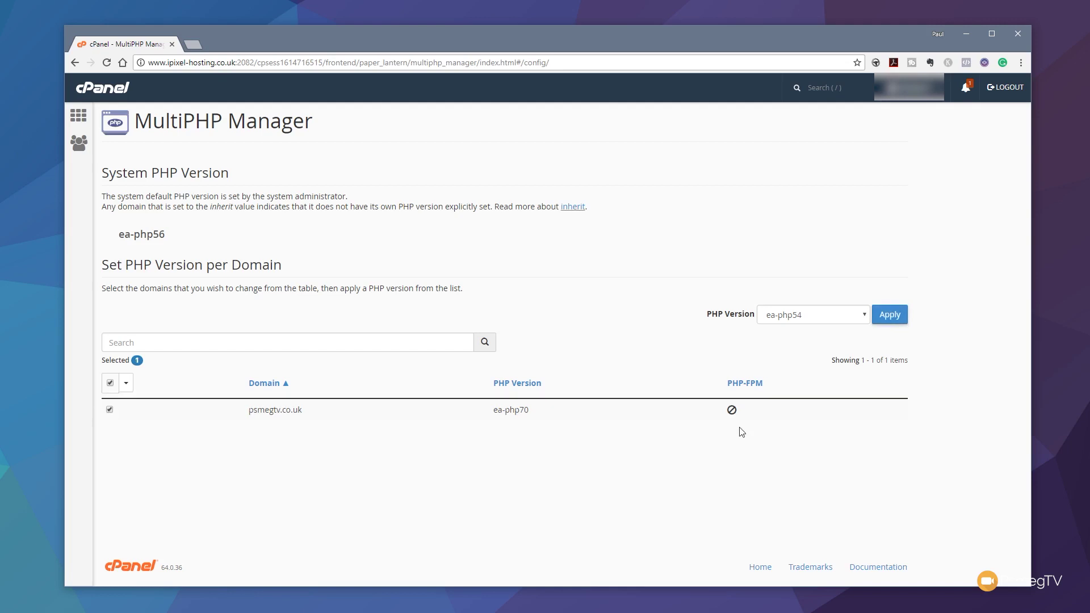
pyautogui.click(854, 316)
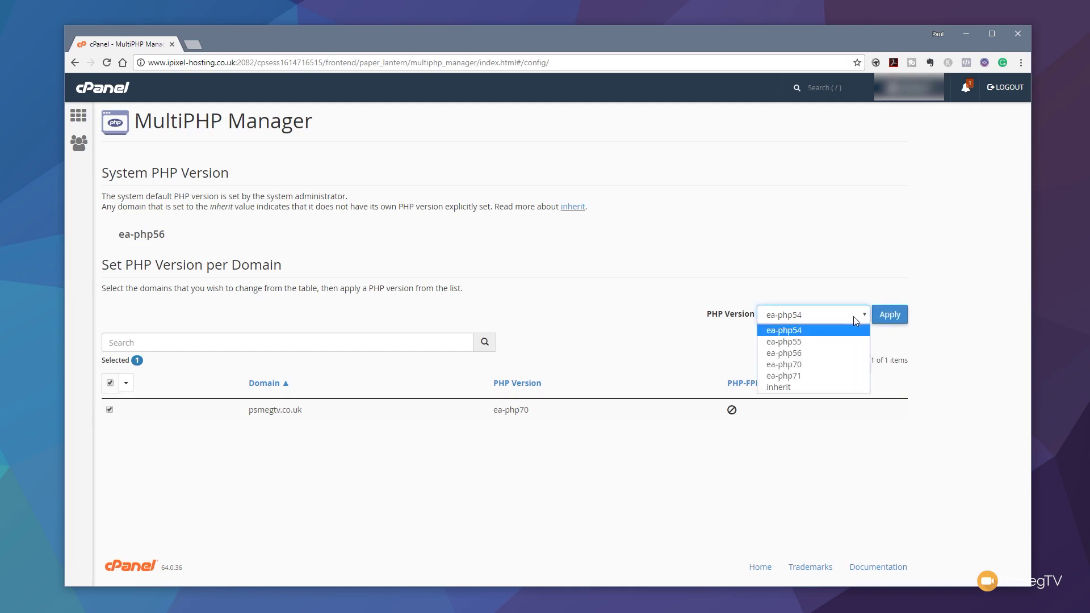
pyautogui.click(817, 376)
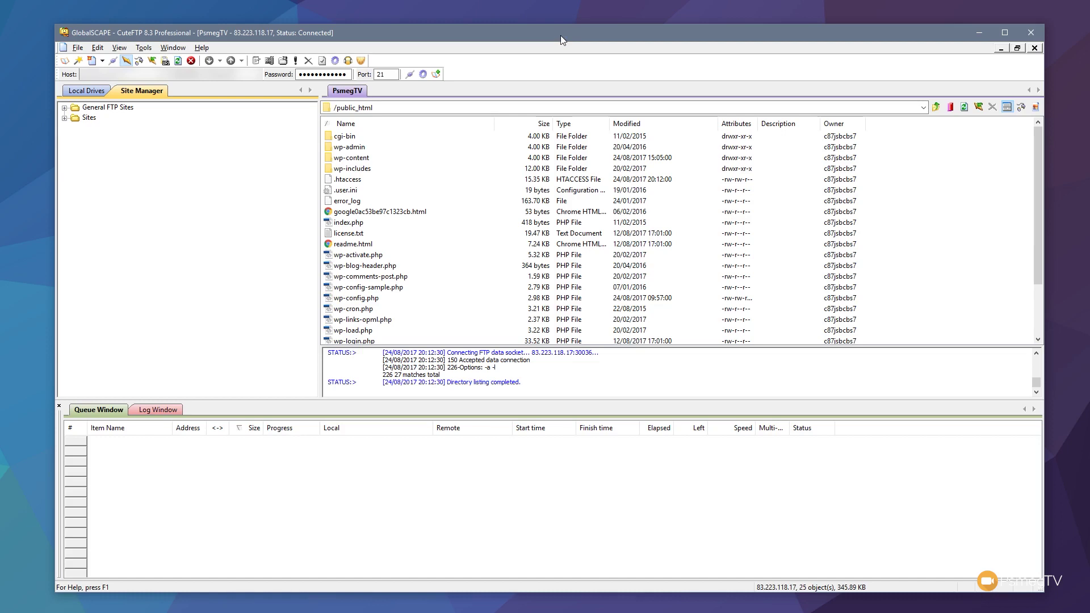
# Step: Select the 15.35 KB .htaccess file in the /public_html listing
pyautogui.press('.')
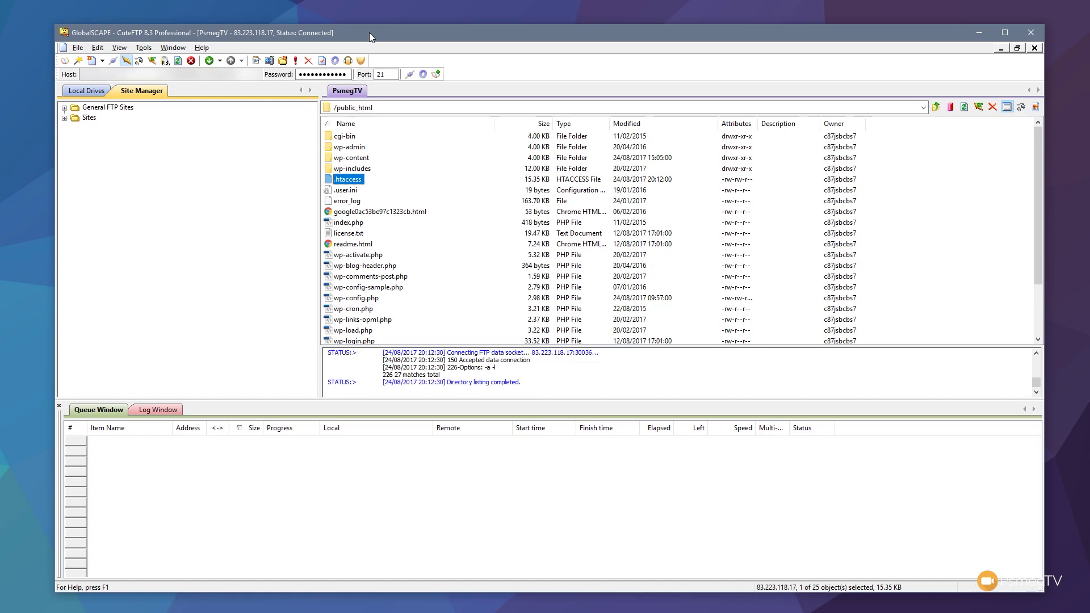
# Step: Download .htaccess and open it in CuteFTP's built-in editor
pyautogui.rightClick(348, 181)
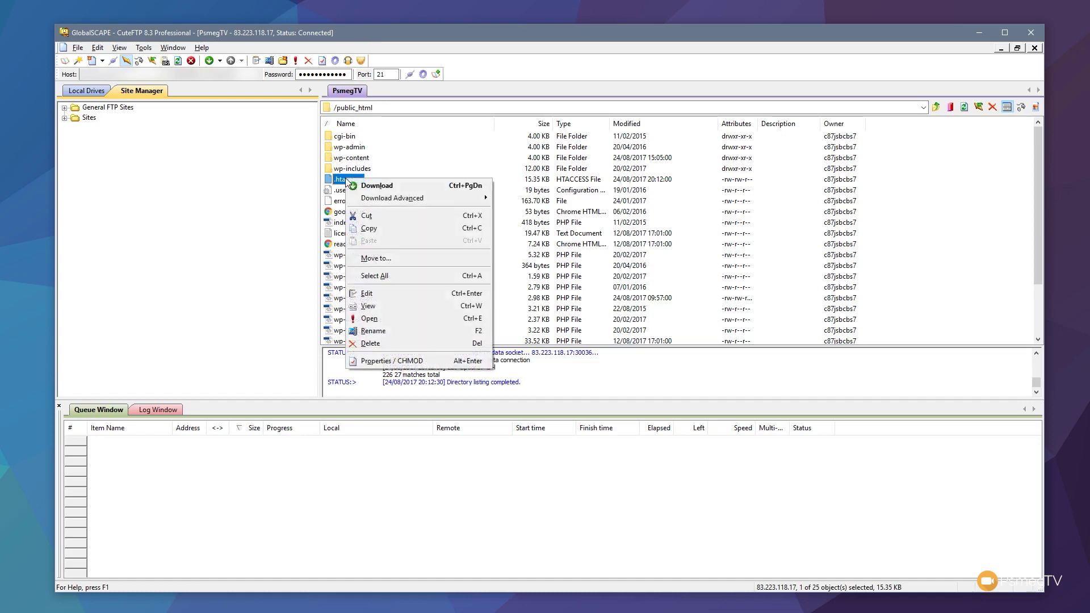
pyautogui.click(386, 294)
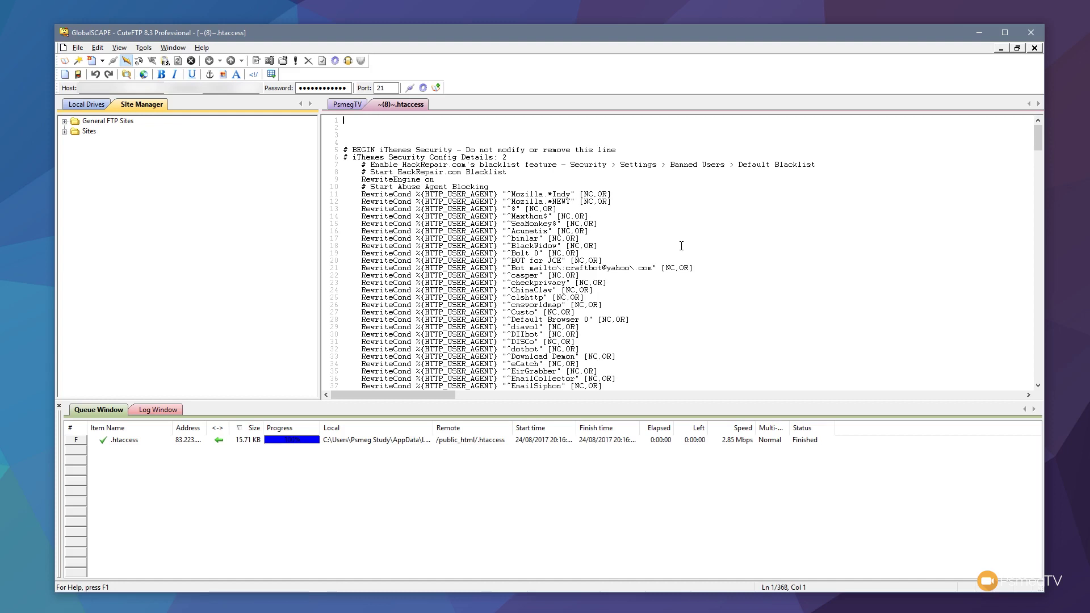
# Step: Paste the EXPIRES CACHING mod_expires rules at line 1 of .htaccess
pyautogui.write('## EXPIRES CACHING ## <IfModule mod_expires.c> ExpiresActive On ExpiresByType image/jpg "access 1 year" ExpiresByType image/jpeg "access 1 year" ExpiresByType image/gif "access 1 year" ExpiresByType image/png "access 1 year" ExpiresByType text/css "access 1 month" ExpiresByType application/pdf "access 1 month" ExpiresByType application/javascript "access 1 month" ExpiresByType application/x-javascript "access 1 month" ExpiresByType application/x-shockwave-flash "access 1 month" ExpiresByType image/x-icon "access 1 year" ExpiresDefault "access 2 days" </IfModule> ## EXPIRES CACHING ##')
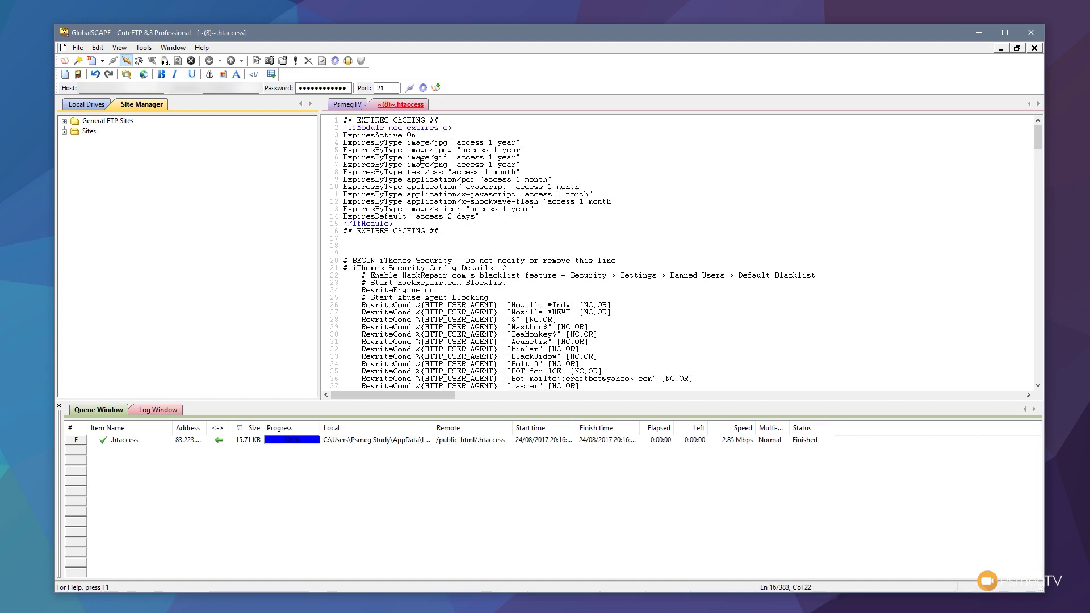
pyautogui.click(421, 158)
# Step: Save .htaccess with Ctrl+S, uploading the 16.30 KB file to /public_html
pyautogui.hotkey('ctrl', 's')
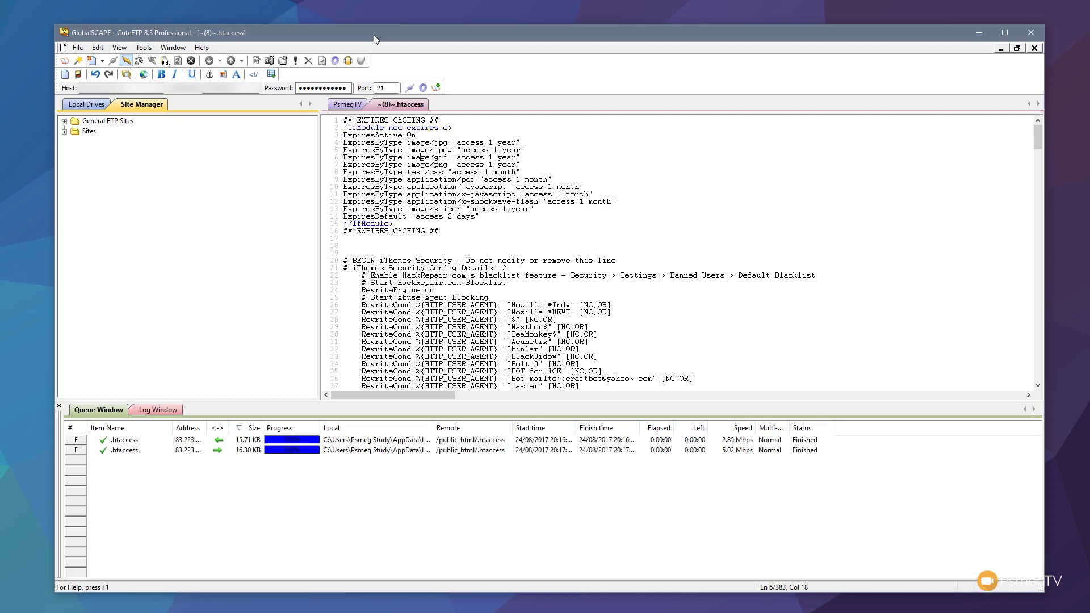
# Step: Close the editor and browse to wp-content/themes/oceanwp-child-theme-master on the server
pyautogui.hotkey('ctrl', 'F4')
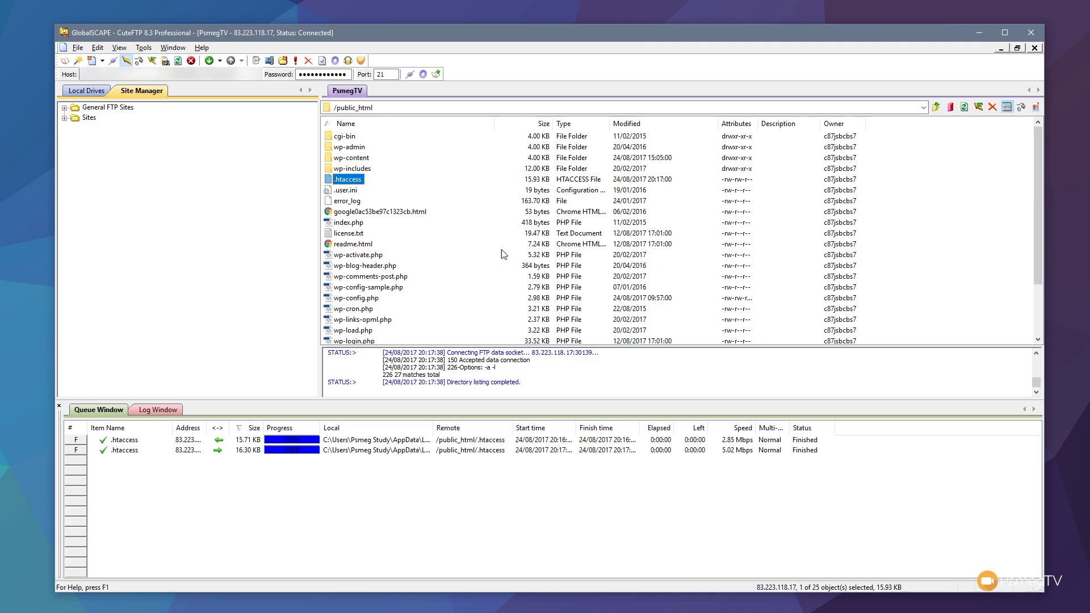
pyautogui.doubleClick(329, 161)
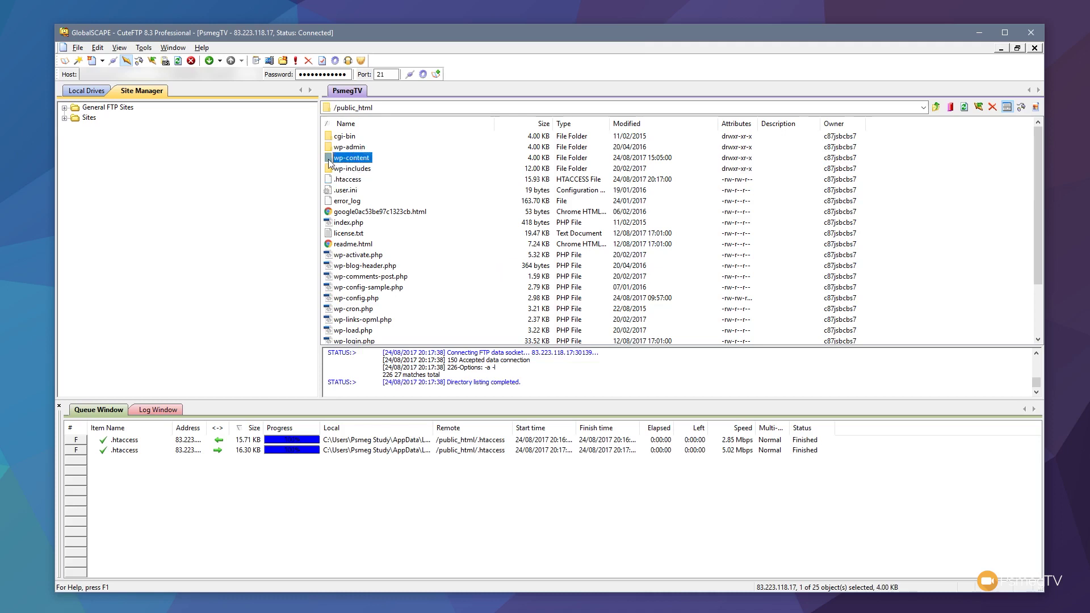
pyautogui.doubleClick(329, 170)
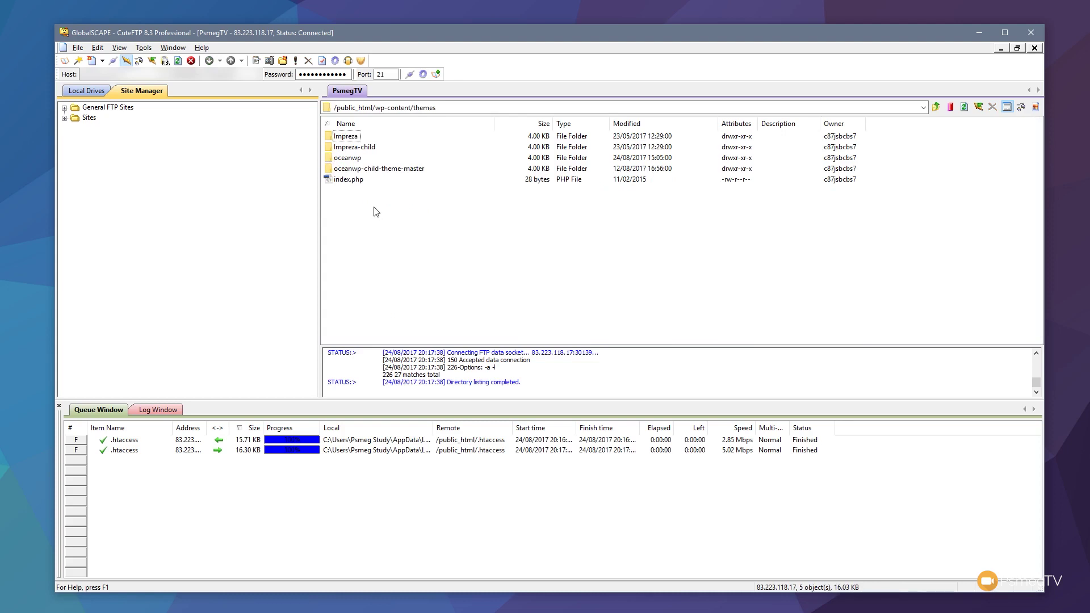
pyautogui.doubleClick(331, 171)
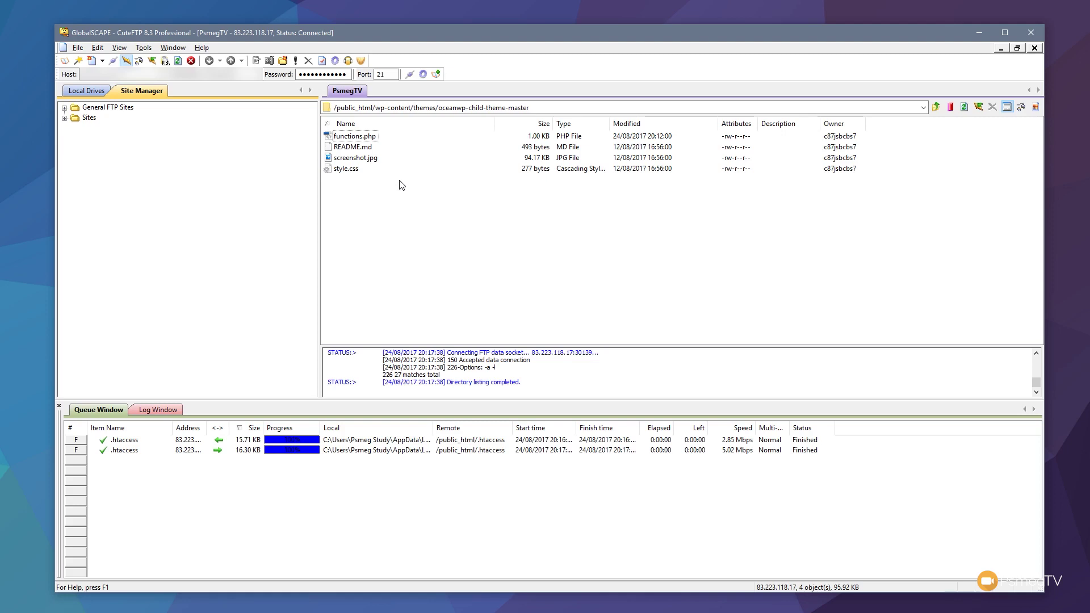
# Step: Open the child theme's functions.php for editing and add an empty line 31 after line 30
pyautogui.click(346, 138)
pyautogui.rightClick(345, 137)
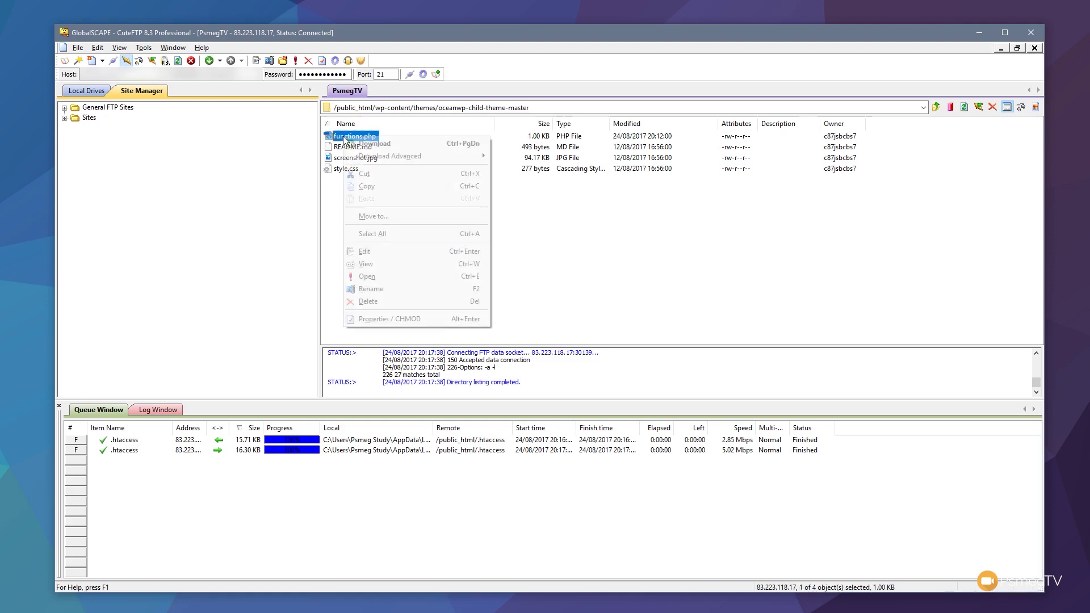
pyautogui.click(380, 255)
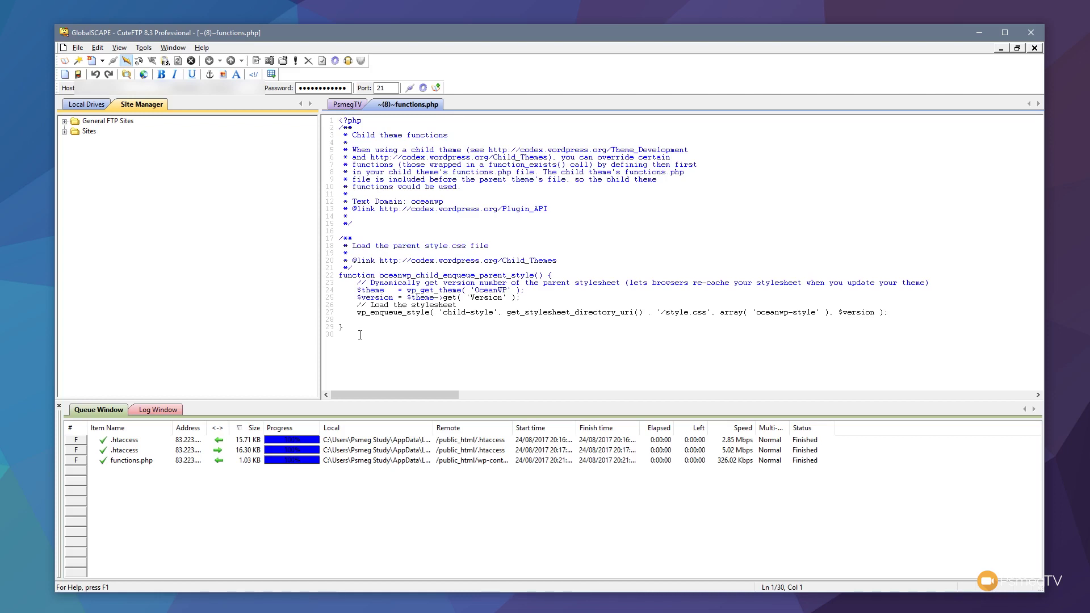
pyautogui.click(360, 336)
pyautogui.press('Return')
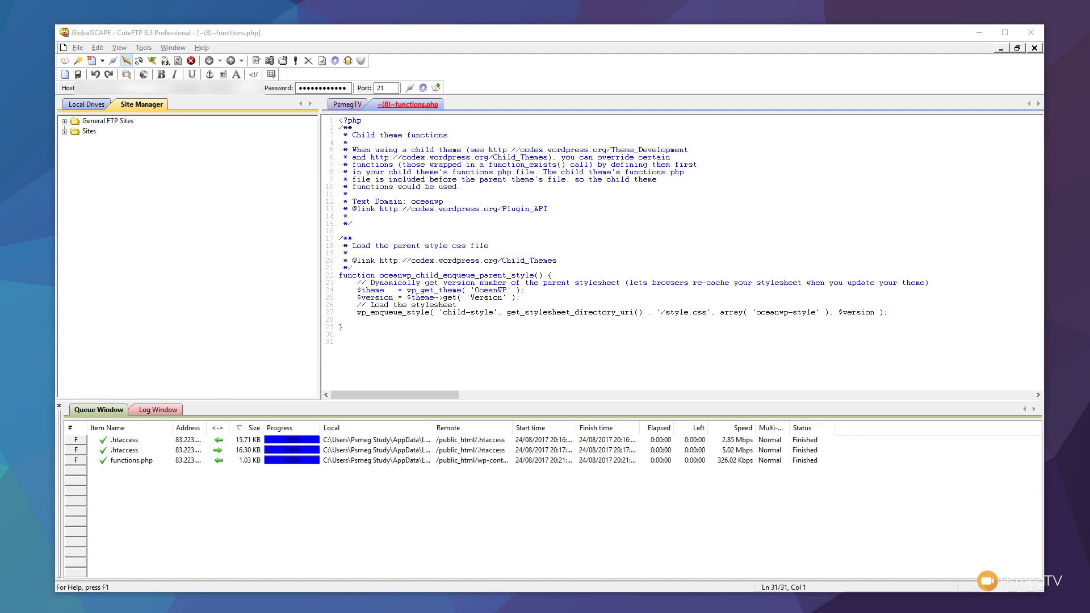
# Step: Paste the defer parsing of javascript snippet at line 31 of functions.php
pyautogui.click(346, 348)
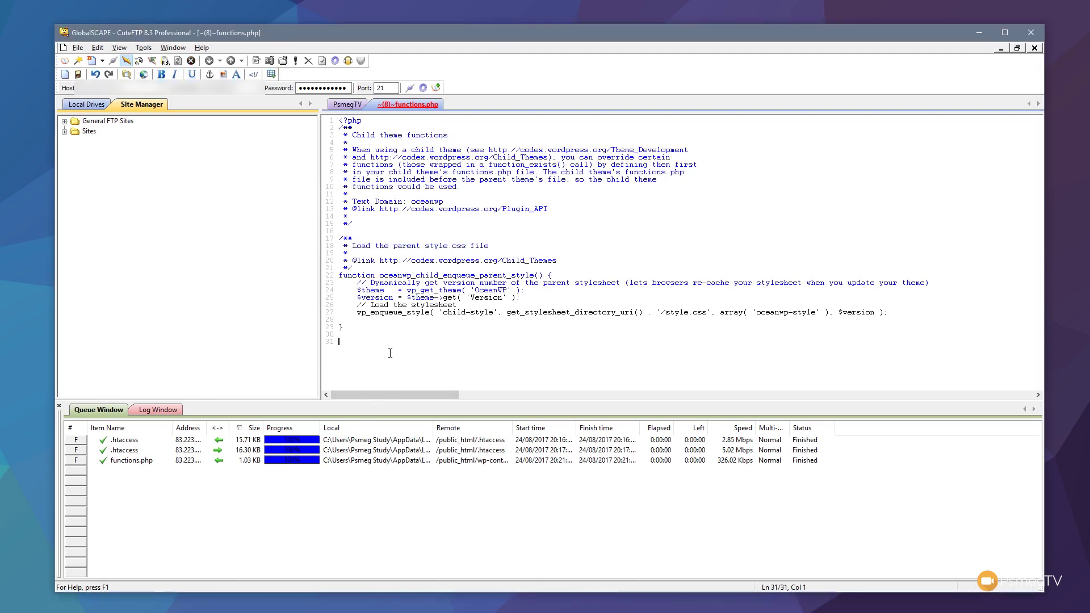
pyautogui.write('/**  * Defer parsing of javascript.  */ if (!(is_admin() )) {     function defer_parsing_of_js ( $url ) {         if ( FALSE === strpos( $url, \'.js\' ) ) return $url;         if ( strpos( $url, \'jquery.js\' ) ) return $url;         // return "$url\' defer ";         return "$url\' defer onload=\'";     }     add_filter( \'clean_url\', \'defer_parsing_of_js\', 11, 1 );')
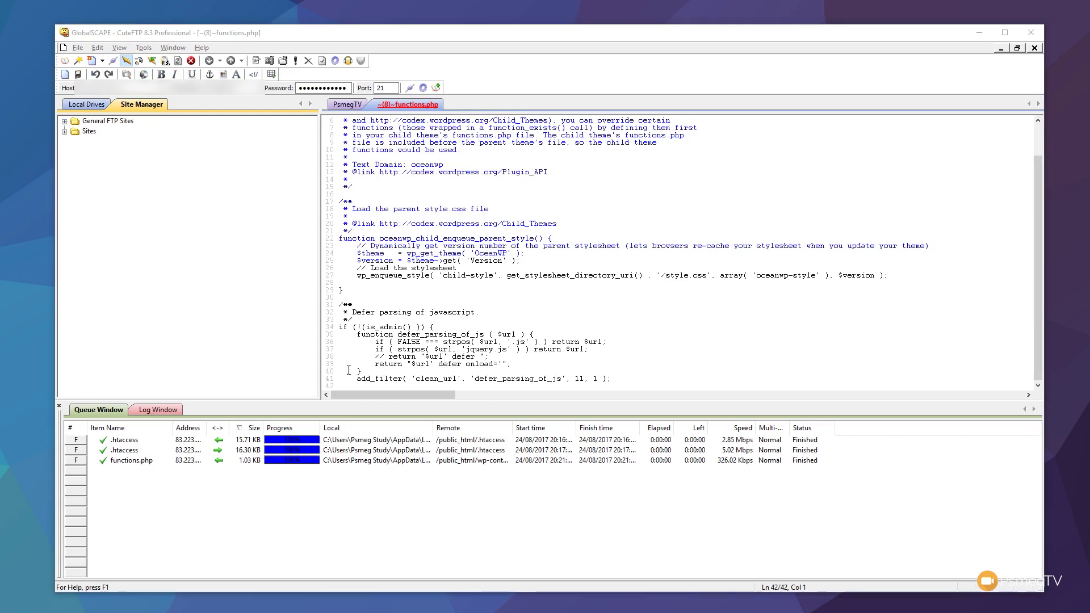
pyautogui.click(340, 386)
# Step: Paste the Remove Script Versions code under the defer-parsing snippet and save functions.php to the server
pyautogui.write("/**  * Remove Script Versions.  */  function _remove_script_version( $src ){ $parts = explode( '?', $src ); return $parts[0]; } add_filter( 'script_loader_src', '_remove_script_version', 15, 1 ); add_filter( 'style_loader_src', '_remove_script_version', 15, 1 ); }")
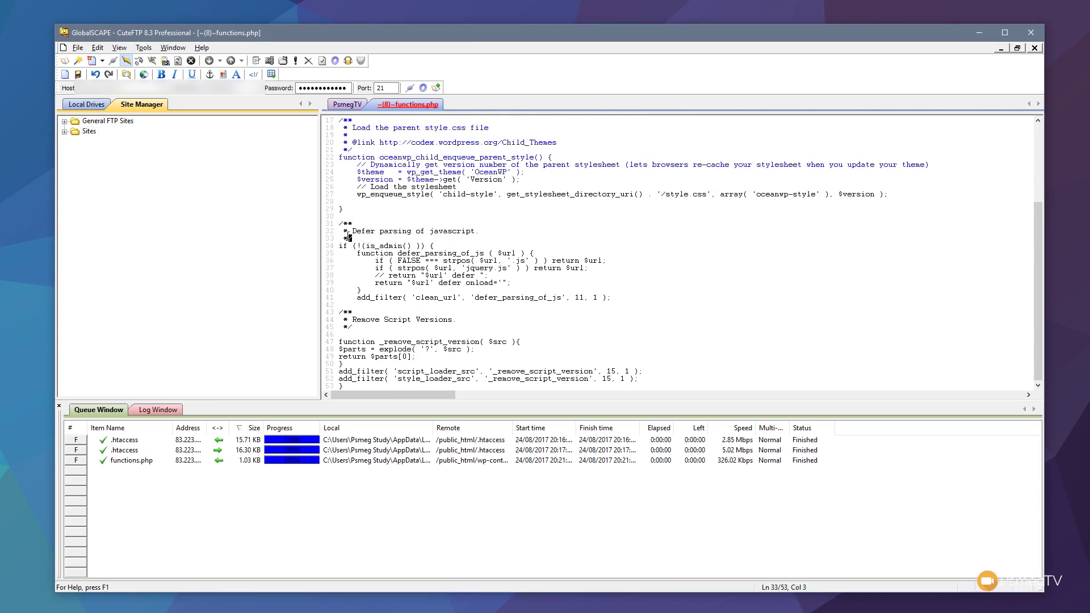
pyautogui.moveTo(351, 238); pyautogui.dragTo(338, 223)
pyautogui.moveTo(356, 330); pyautogui.dragTo(337, 313)
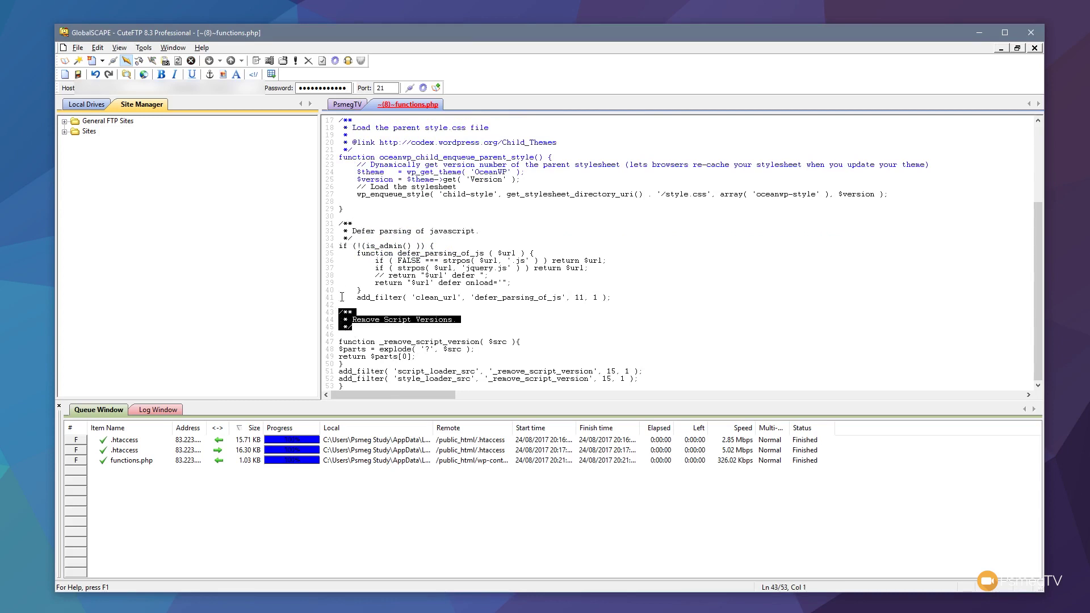
pyautogui.click(374, 324)
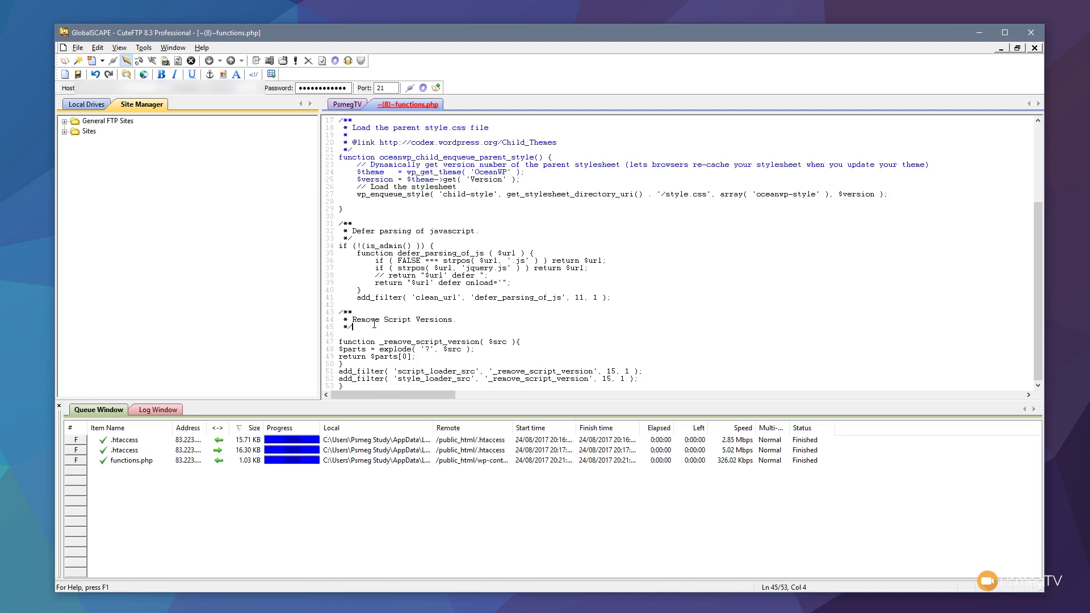
pyautogui.click(505, 263)
pyautogui.hotkey('ctrl', 's')
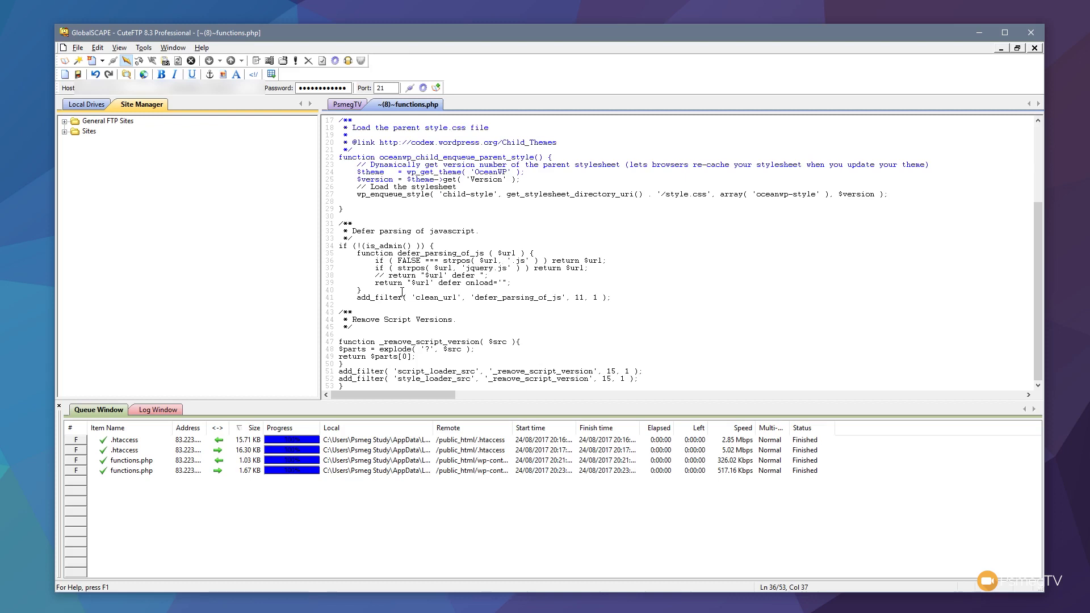
# Step: Save functions.php again so the edited 1.67 KB file re-uploads to wp-content
pyautogui.click(517, 327)
pyautogui.hotkey('ctrl', 's')
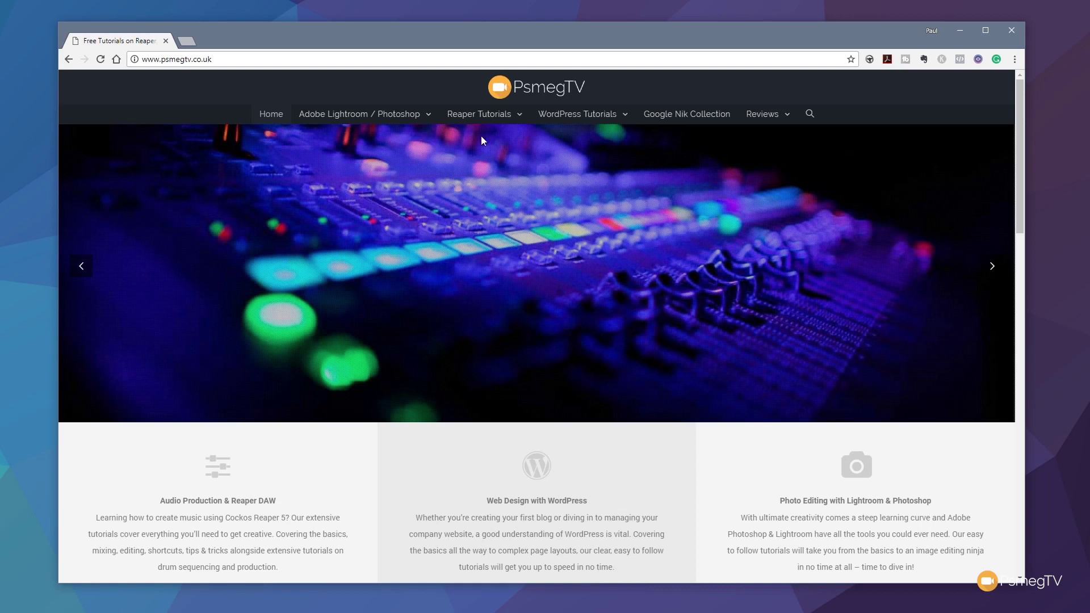
# Step: Visit the Reaper Quick Tips page, then the WooCommerce Tutorials page, from the site menu
pyautogui.moveTo(490, 114)
pyautogui.click(485, 161)
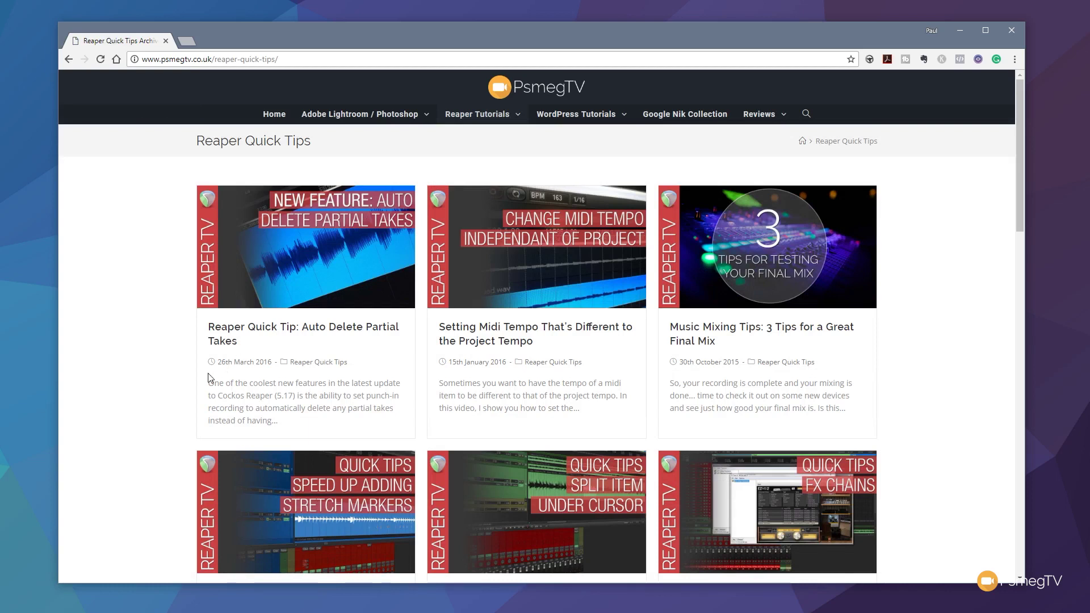
pyautogui.moveTo(615, 117)
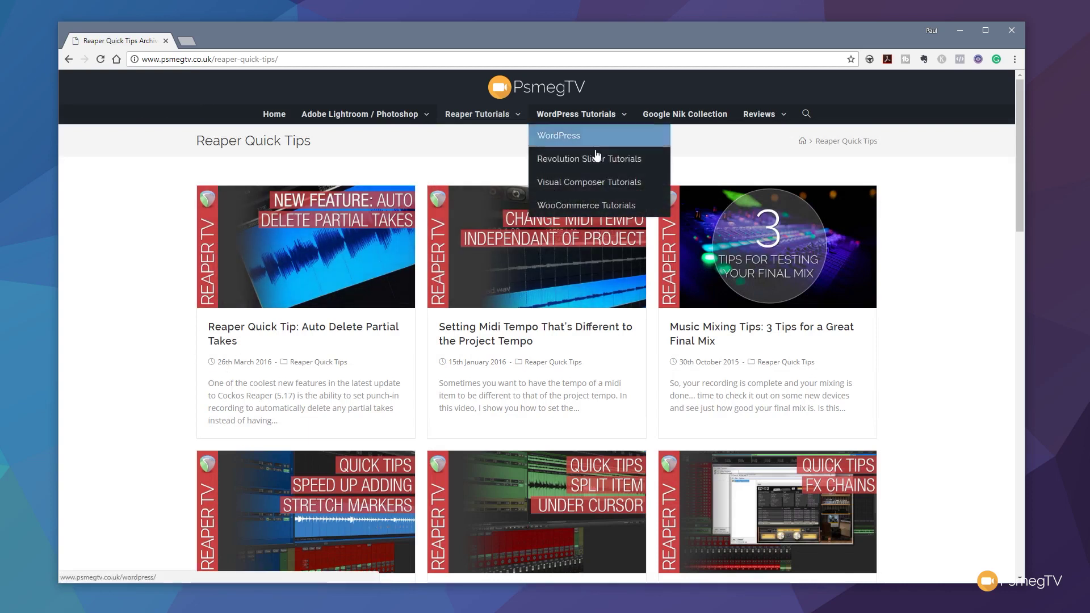
pyautogui.click(583, 207)
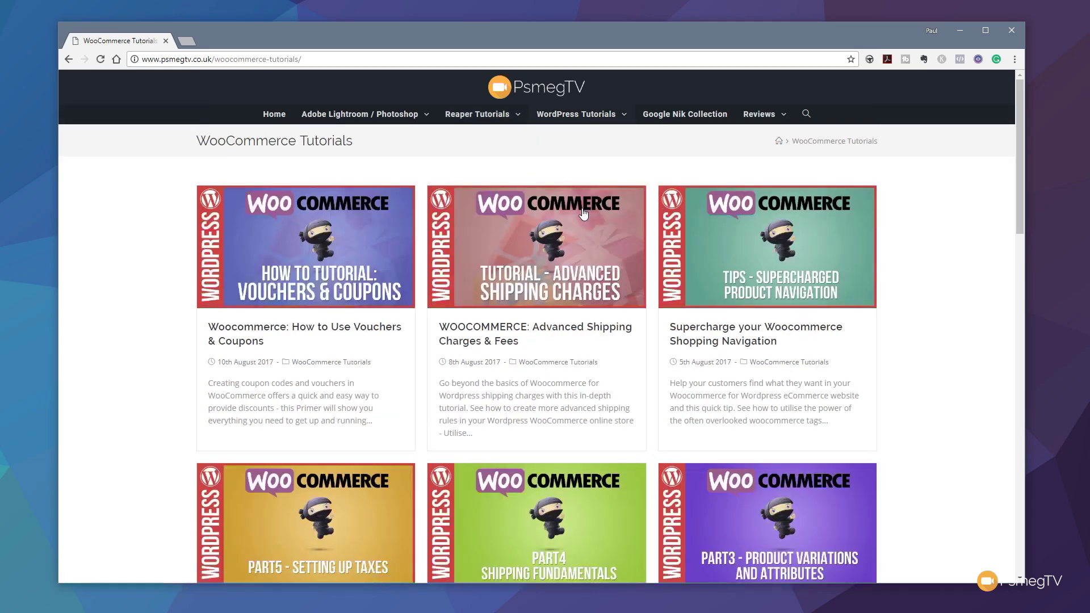